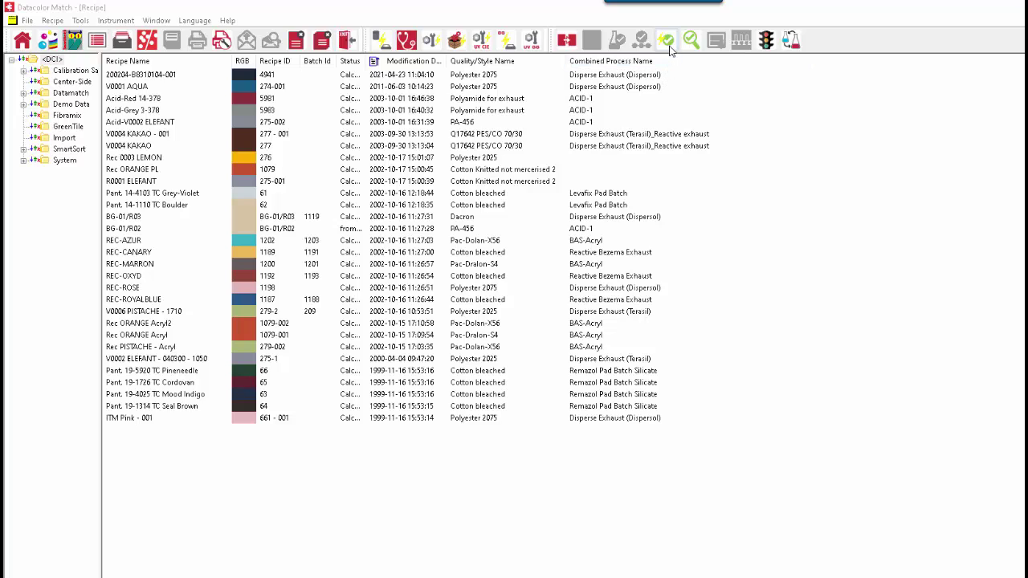
# Step: Start a fast correction and choose Polyester 2075 as the quality/style
pyautogui.click(670, 47)
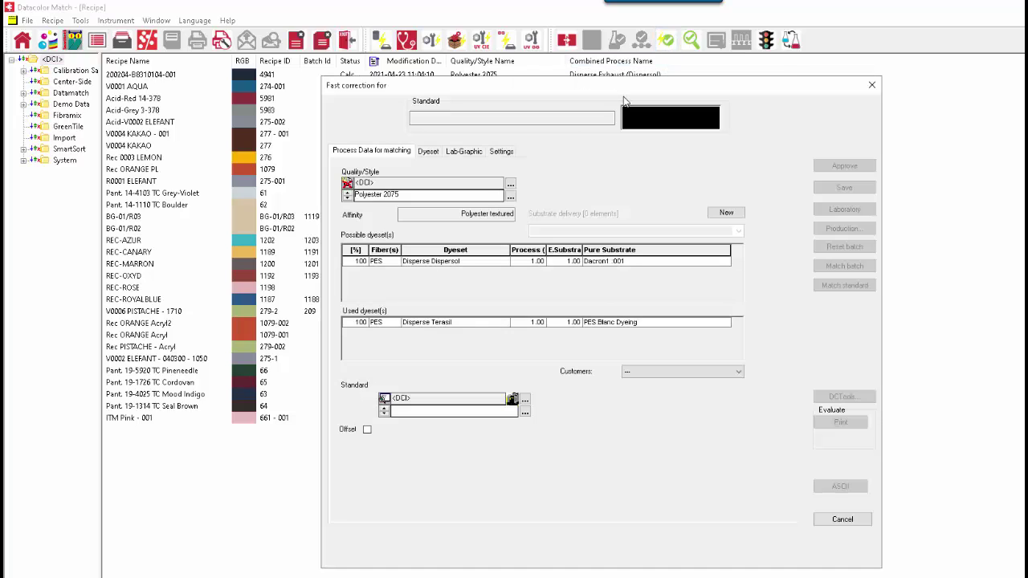
pyautogui.click(511, 198)
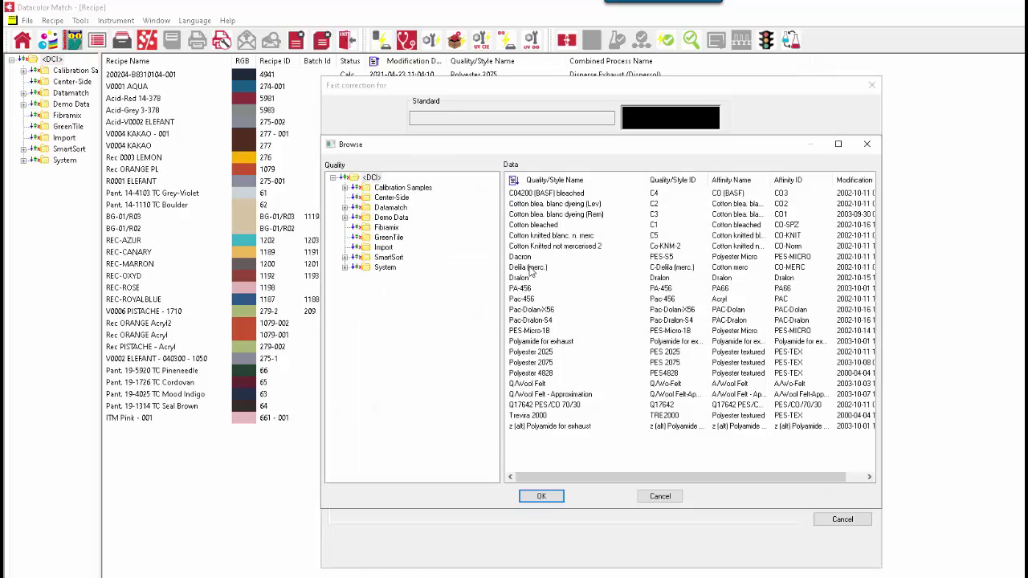
pyautogui.click(537, 363)
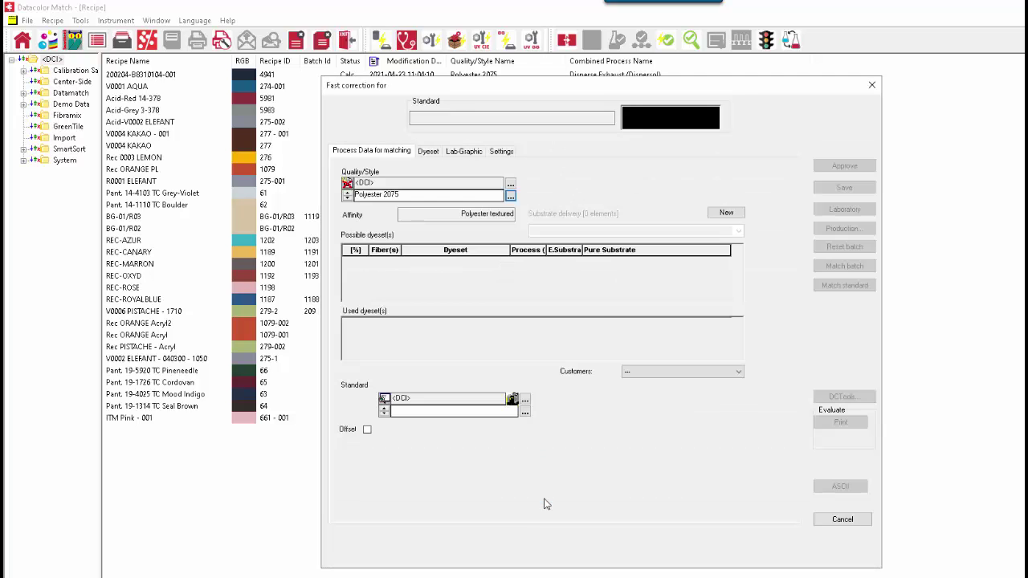
pyautogui.click(542, 496)
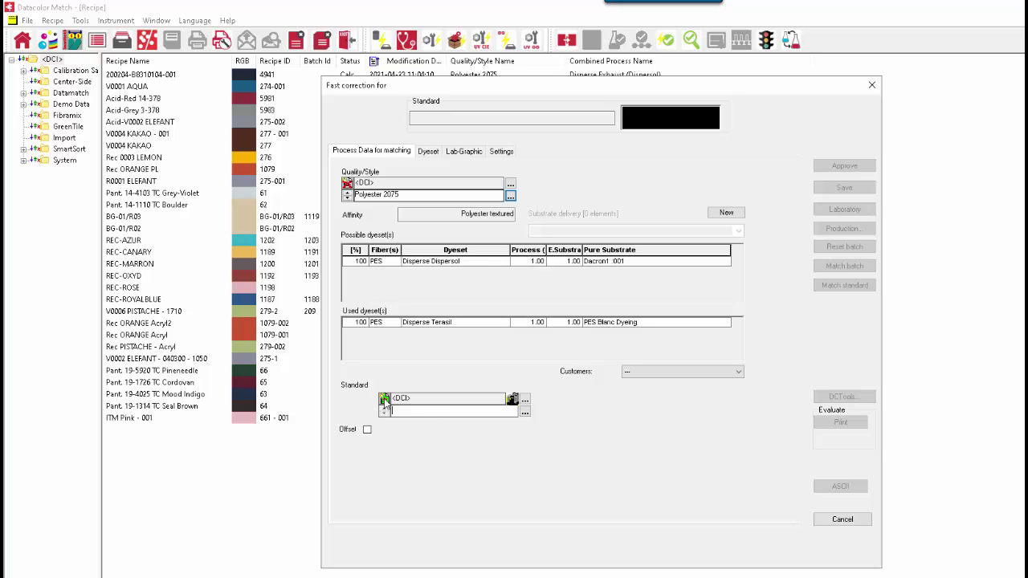
# Step: Name the new standard "new lime" and directly measure both the standard and its batch
pyautogui.write('w lime')
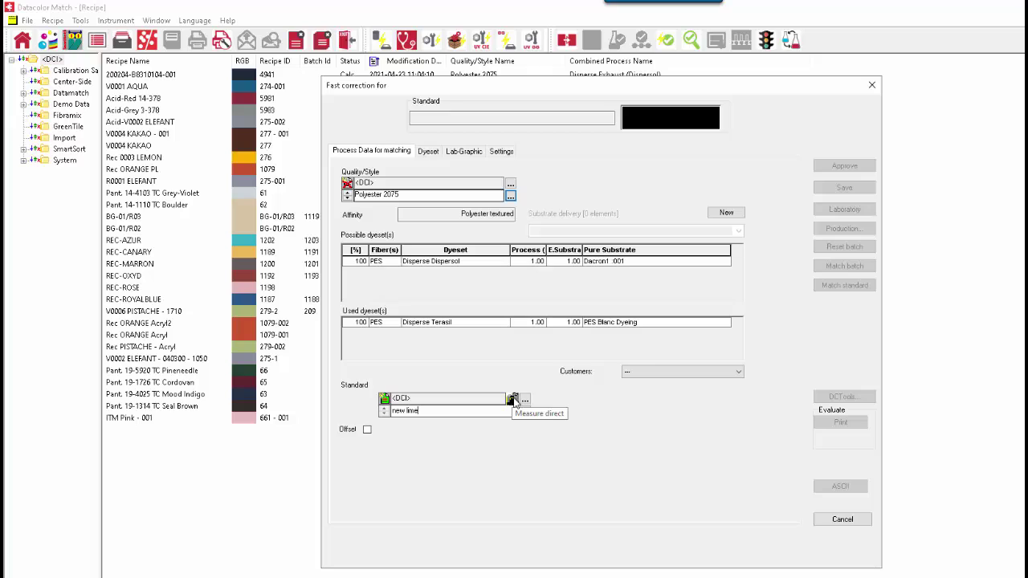
pyautogui.press('Return')
pyautogui.click(514, 402)
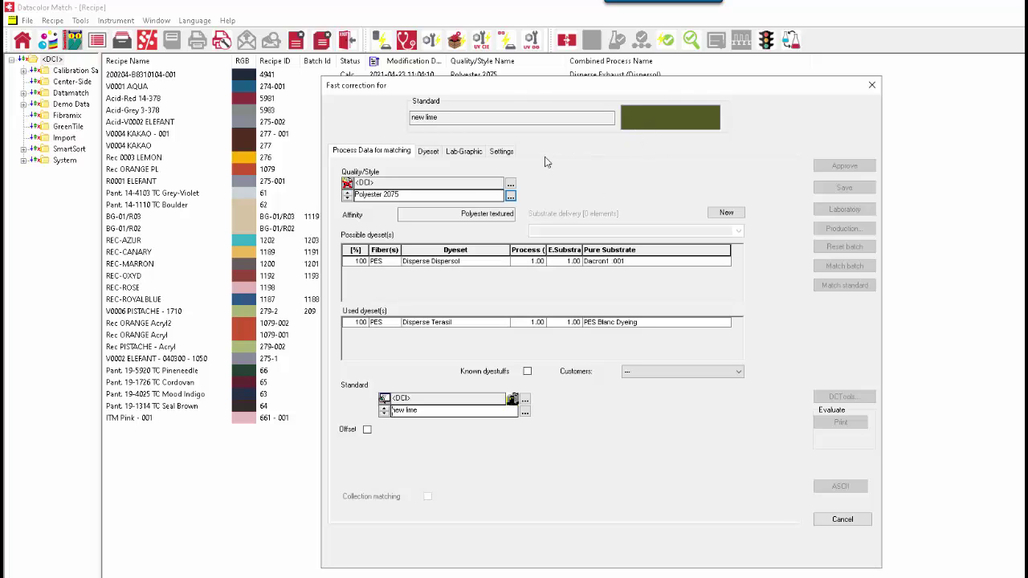
pyautogui.click(430, 153)
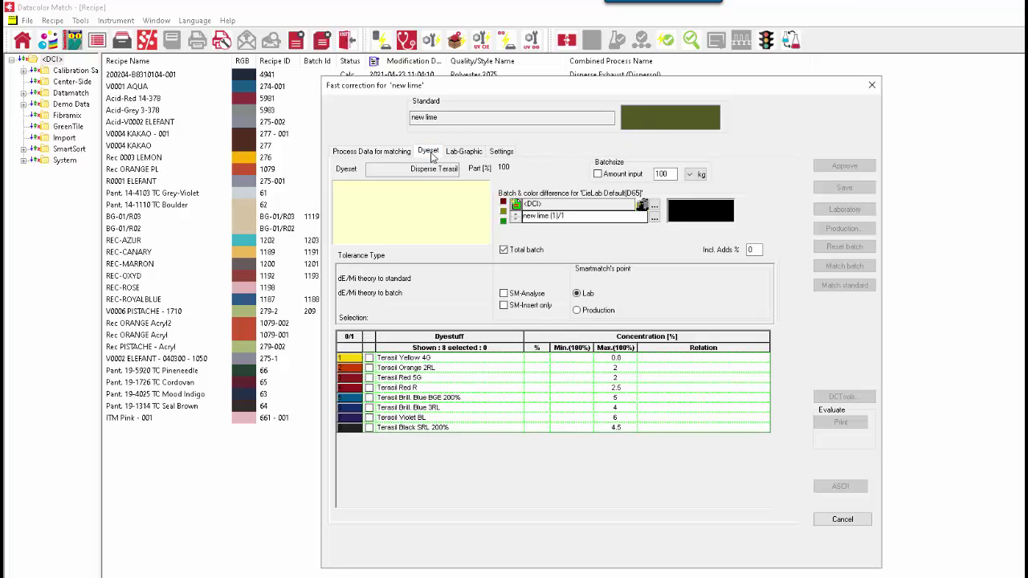
pyautogui.click(643, 207)
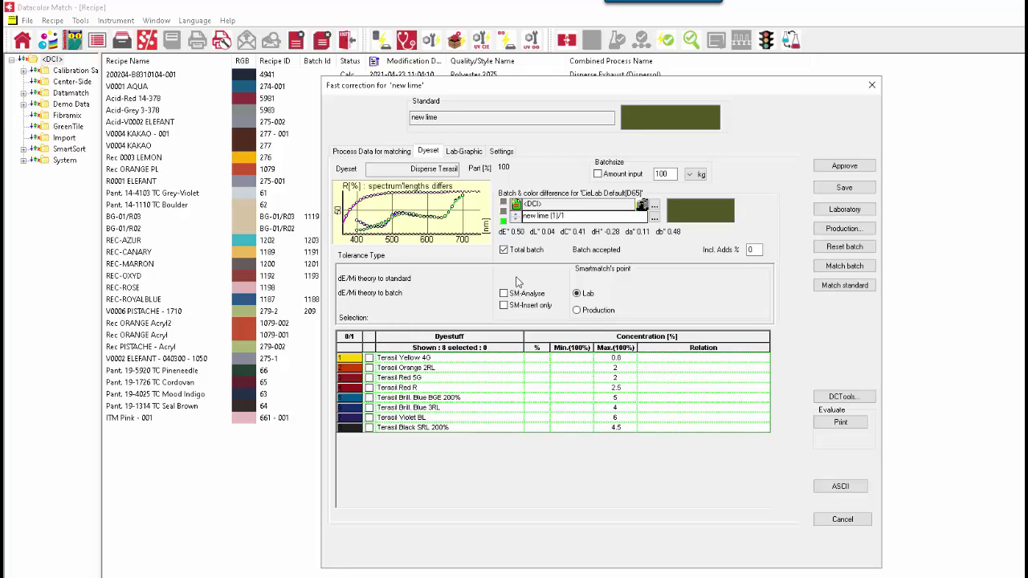
# Step: Select the dyestuffs Terasil Yellow 4G, Terasil Red 5G and Terasil Brill. Blue BGE 200% for the new lime batch
pyautogui.click(369, 359)
pyautogui.click(369, 377)
pyautogui.click(369, 397)
# Step: Set the concentrations to 0.2% Yellow 4G, 0.1% Red 5G and 0.2% Brill. Blue BGE, and send the correction to production
pyautogui.click(535, 360)
pyautogui.write('2')
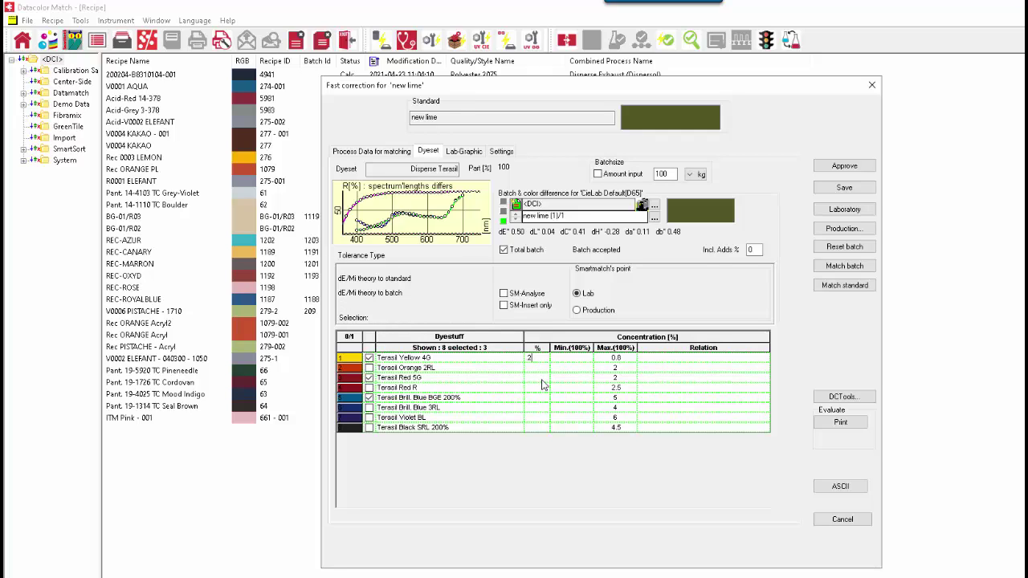
pyautogui.click(542, 379)
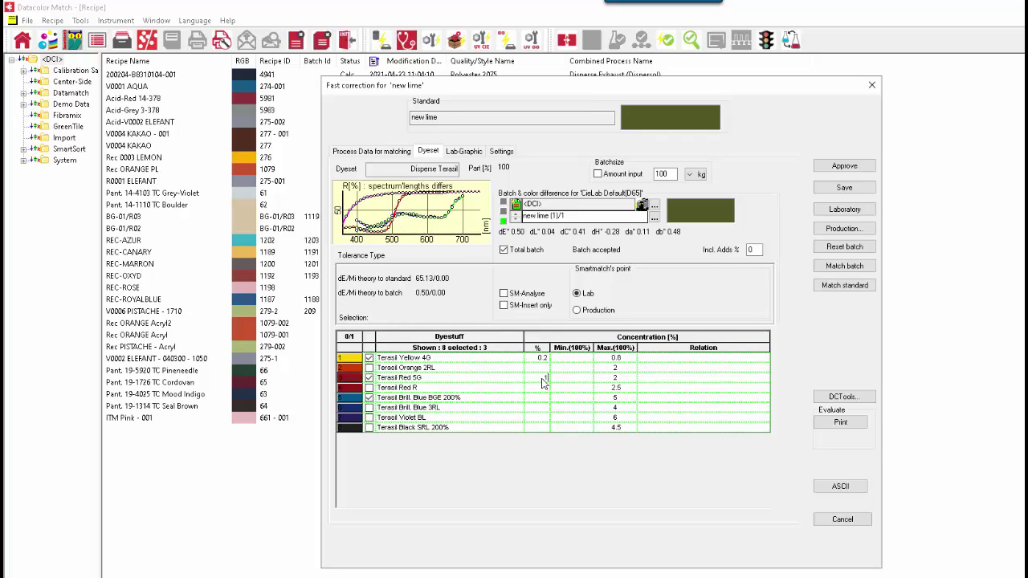
pyautogui.write('1')
pyautogui.click(542, 400)
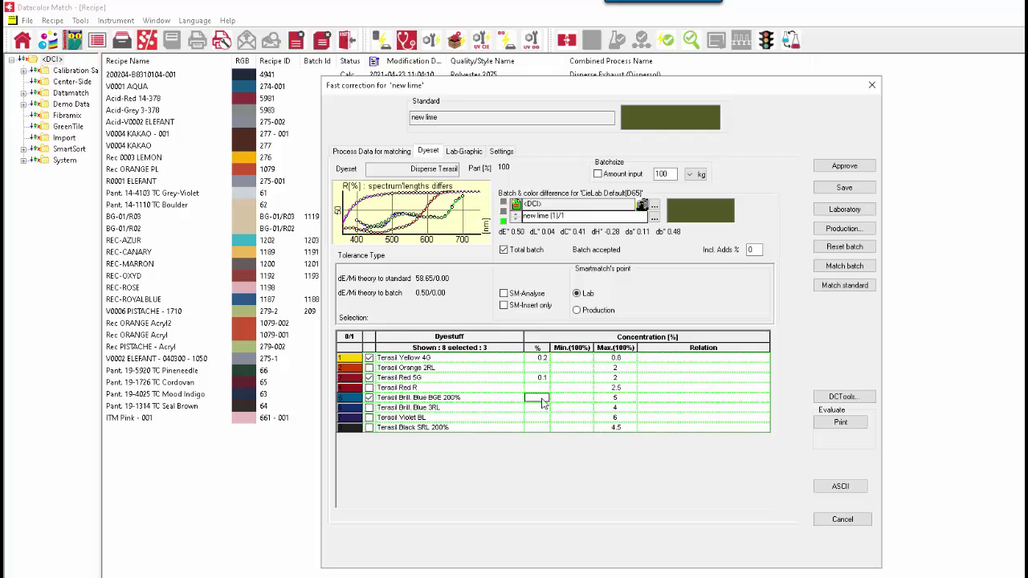
pyautogui.press('Escape')
pyautogui.press('Tab')
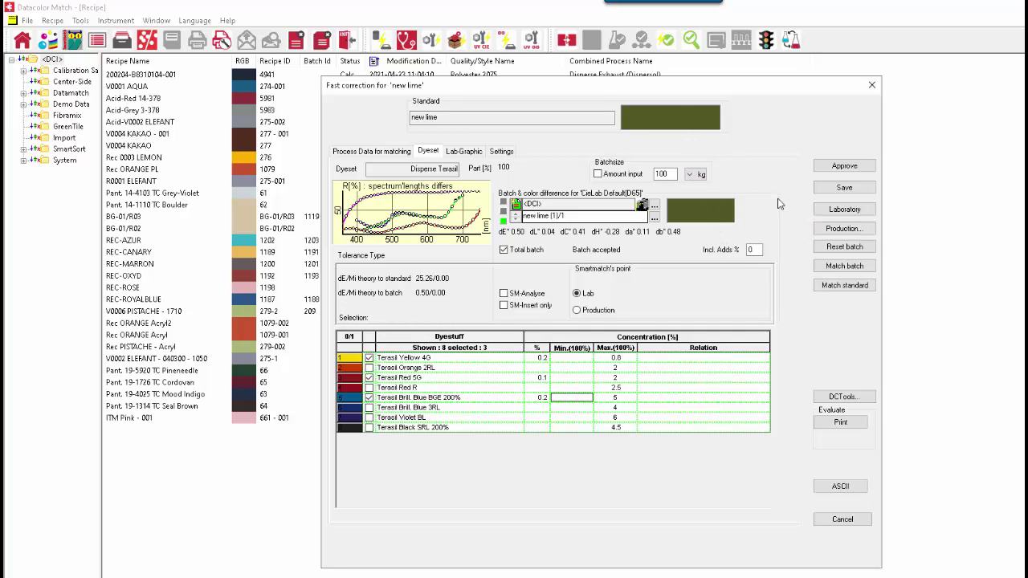
pyautogui.click(848, 235)
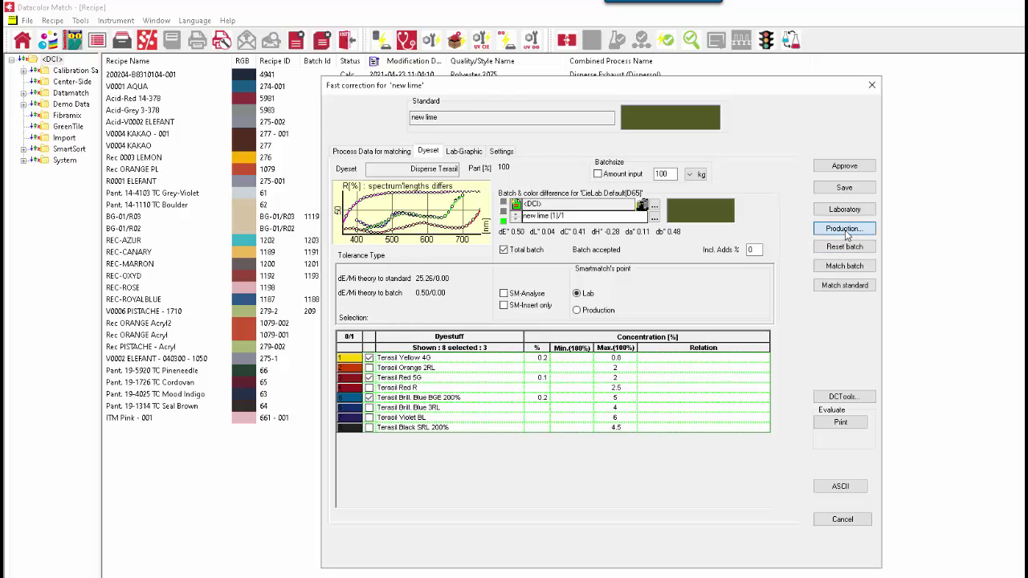
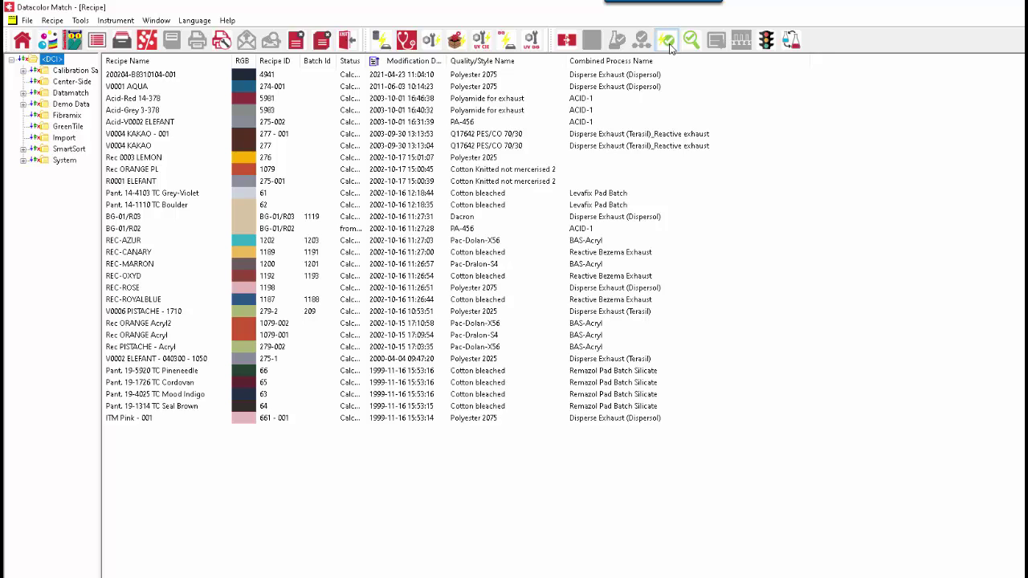
# Step: Start another fast correction and directly measure a new standard named "new lime 2"
pyautogui.click(667, 40)
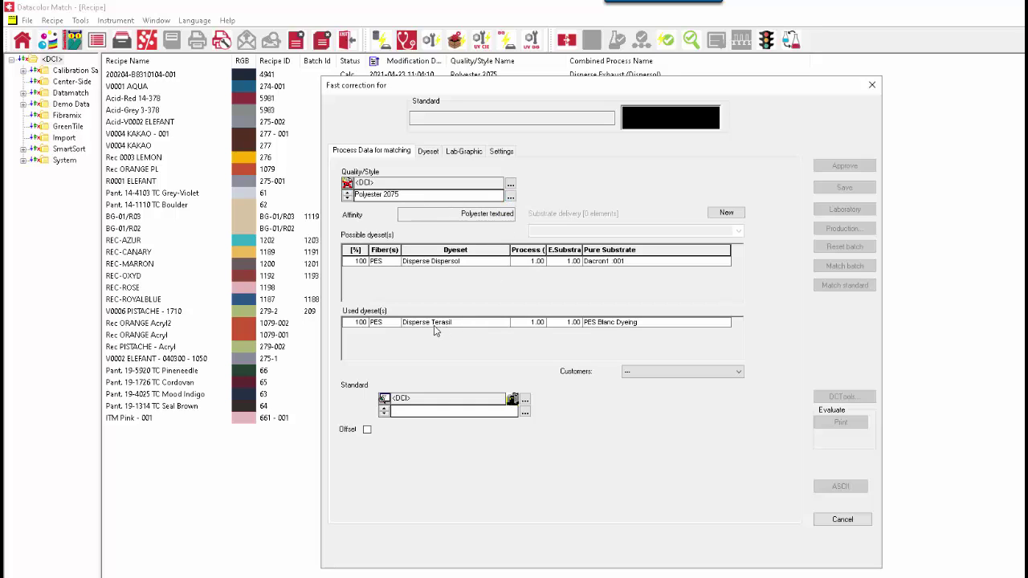
pyautogui.click(385, 399)
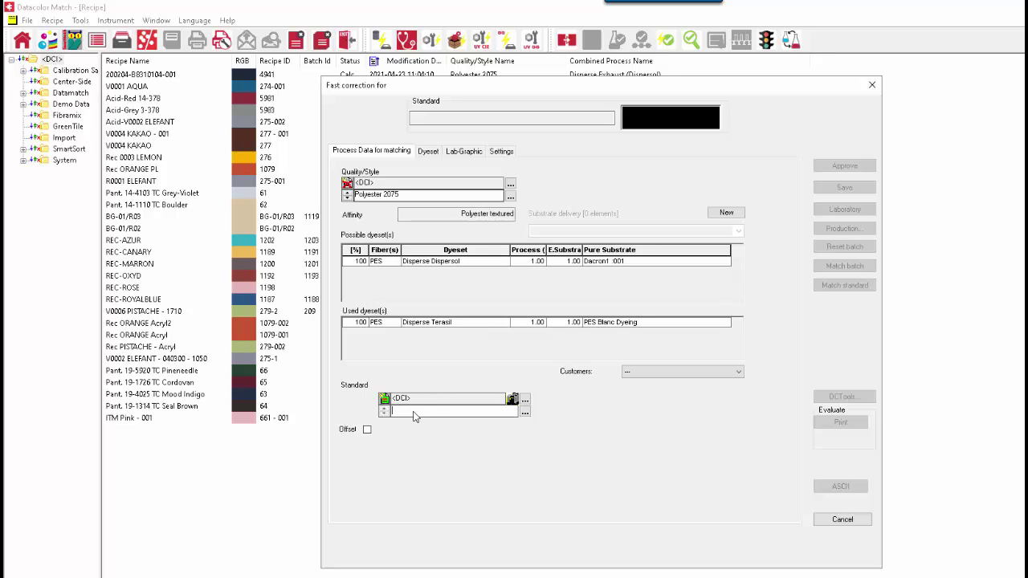
pyautogui.write('new lime 2')
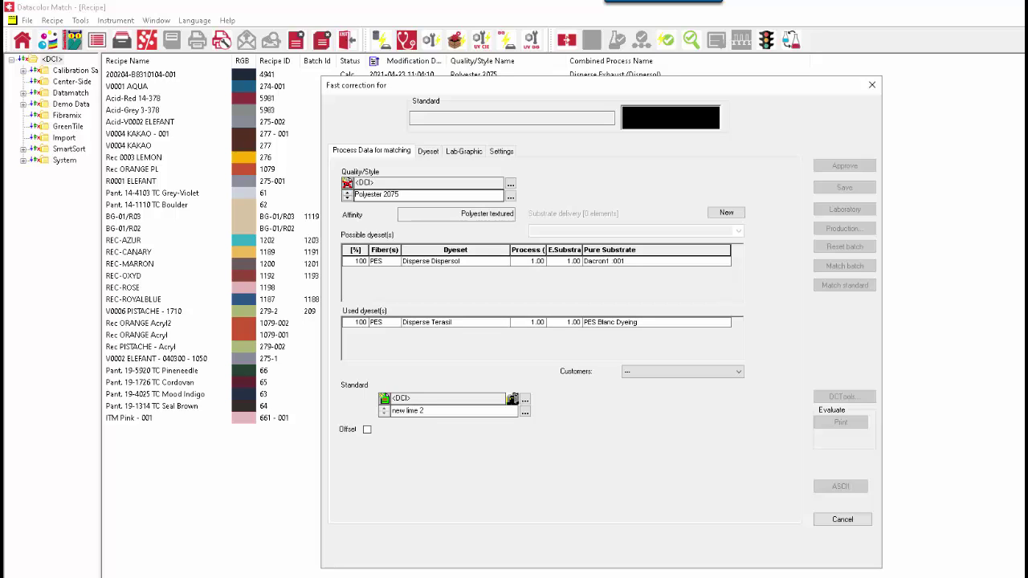
pyautogui.click(513, 400)
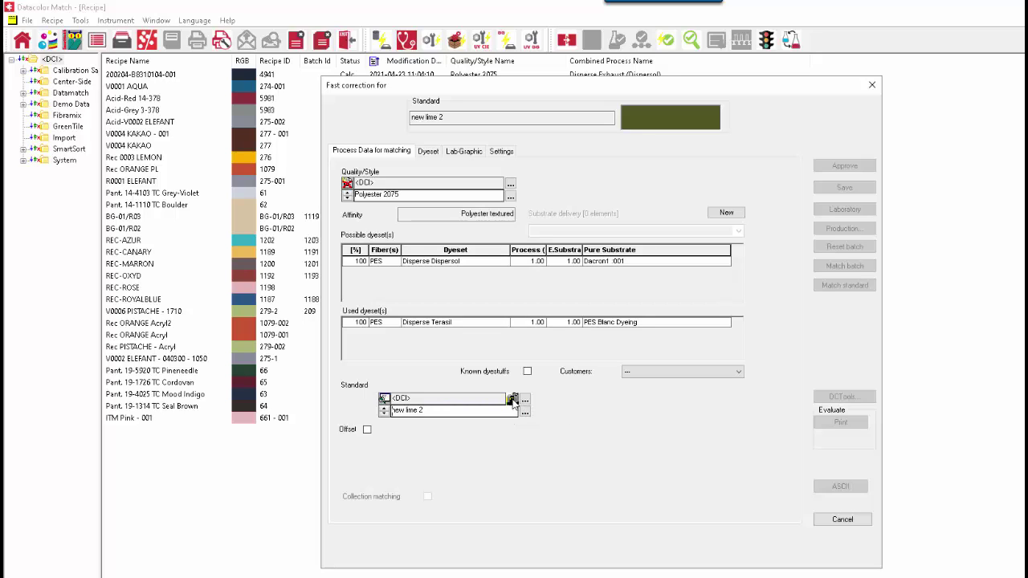
# Step: Name the batch "new lime 2 (smartmatch)" and measure it directly
pyautogui.click(432, 154)
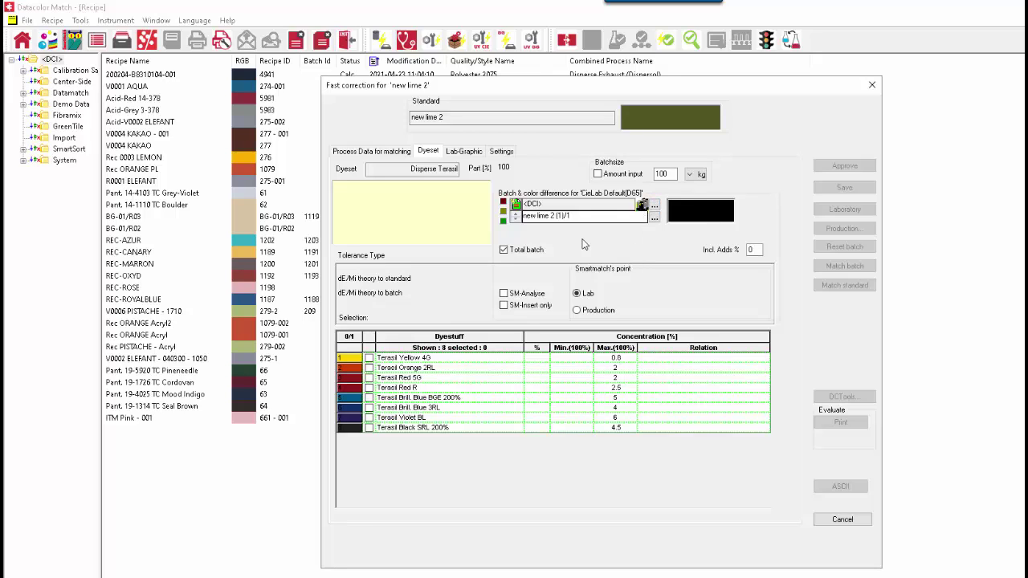
pyautogui.moveTo(579, 217); pyautogui.dragTo(560, 221)
pyautogui.write('smal')
pyautogui.press('BackSpace')
pyautogui.press('BackSpace')
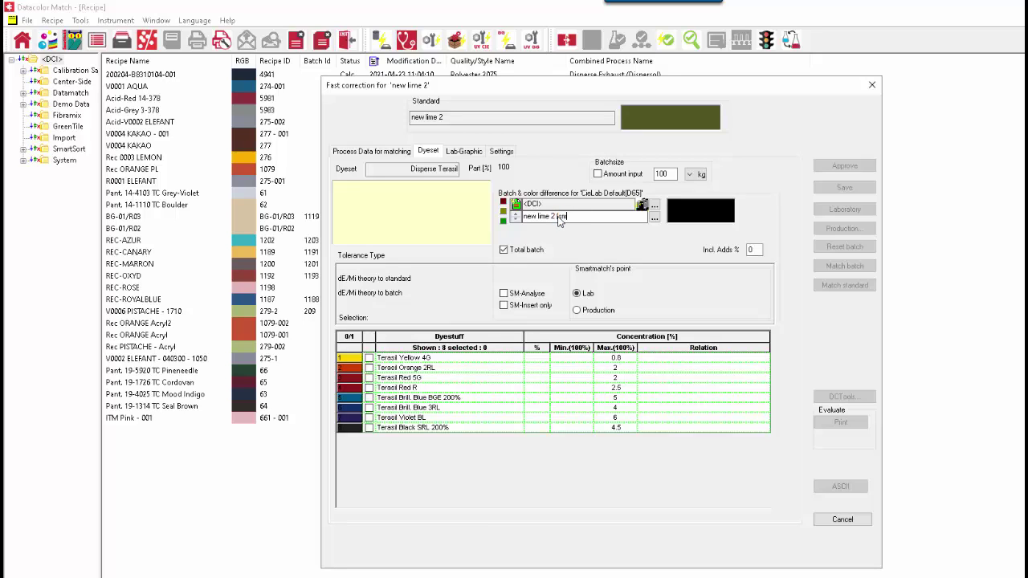
pyautogui.write('artmatch')
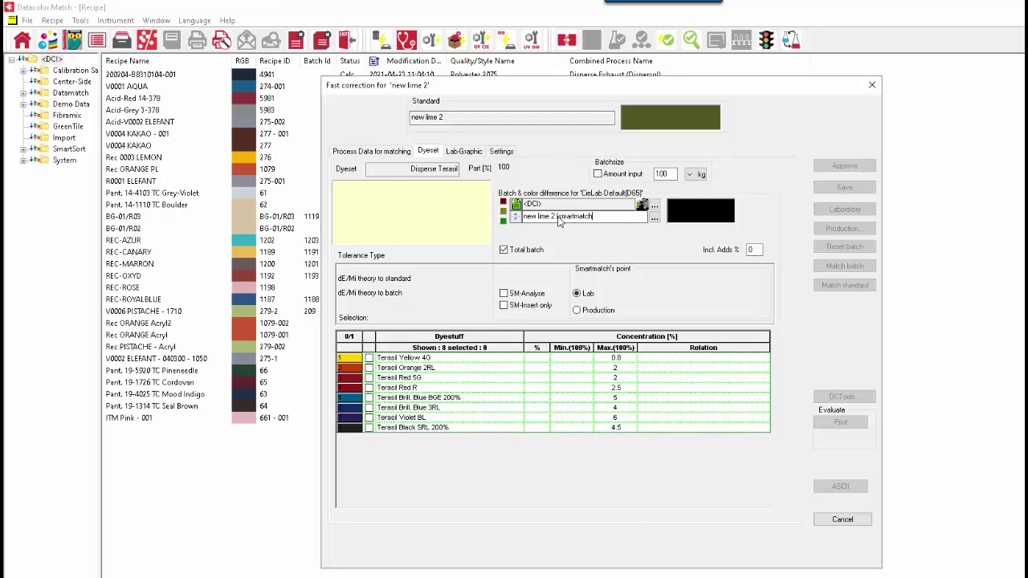
pyautogui.click(644, 206)
# Step: Select Terasil Yellow 4G, Terasil Red 5G and Terasil Brill. Blue BGE 200% as the dyestuffs for the smartmatch batch
pyautogui.click(369, 359)
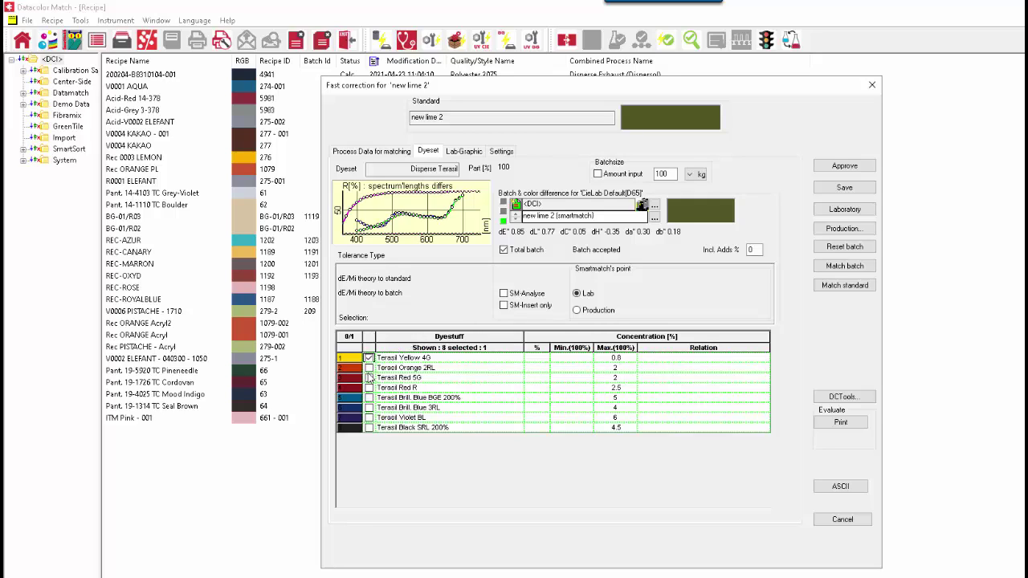
pyautogui.click(368, 378)
pyautogui.click(369, 398)
# Step: Set the batch concentrations to 0.05% Yellow 4G, 0.01% Red 5G and 0.05% Brill. Blue BGE 200%
pyautogui.click(541, 359)
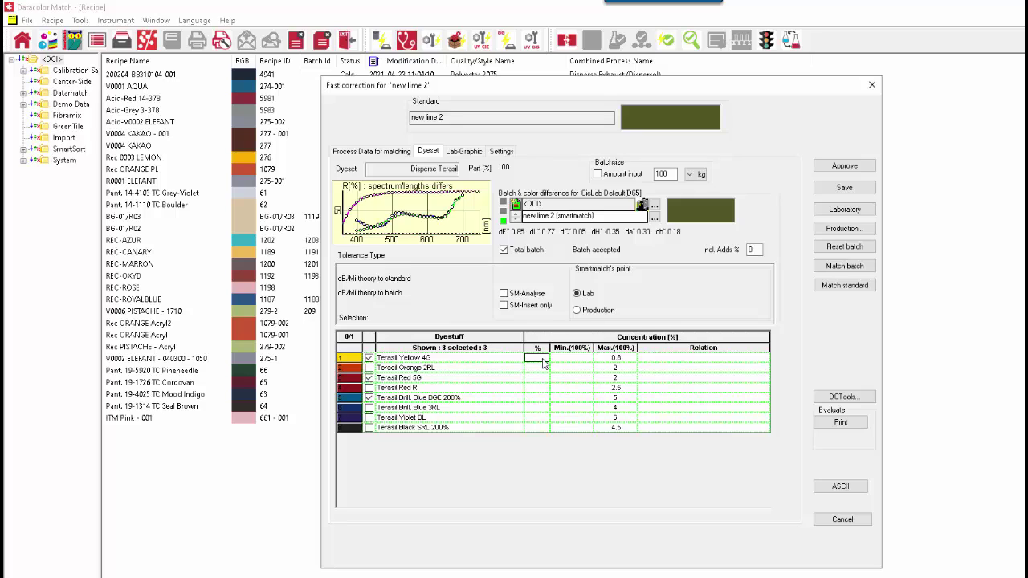
pyautogui.press('Escape')
pyautogui.write('05')
pyautogui.press('Return')
pyautogui.click(540, 380)
pyautogui.write('0')
pyautogui.write('.01')
pyautogui.click(543, 398)
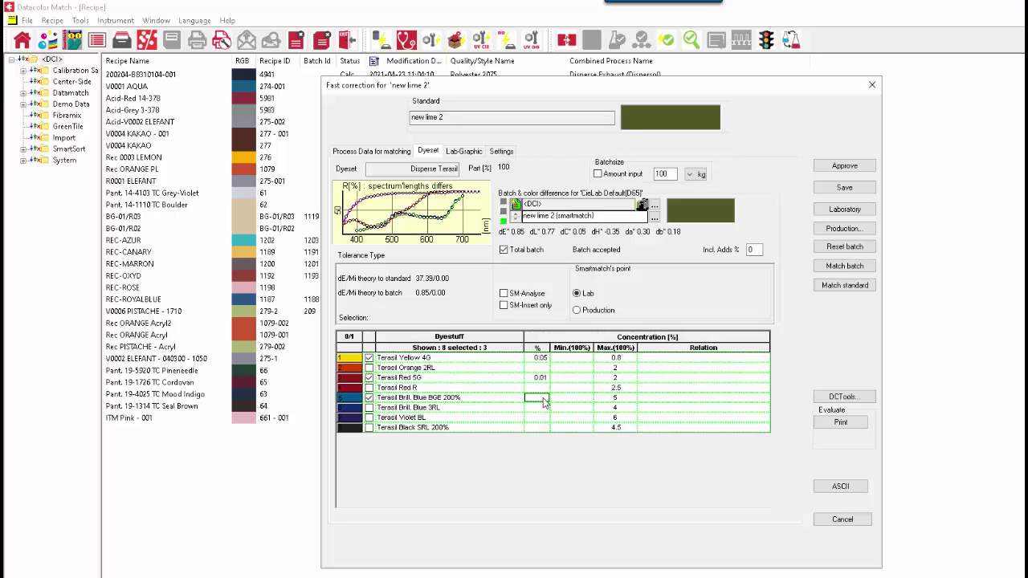
pyautogui.press('Escape')
pyautogui.write('0.05')
pyautogui.click(596, 398)
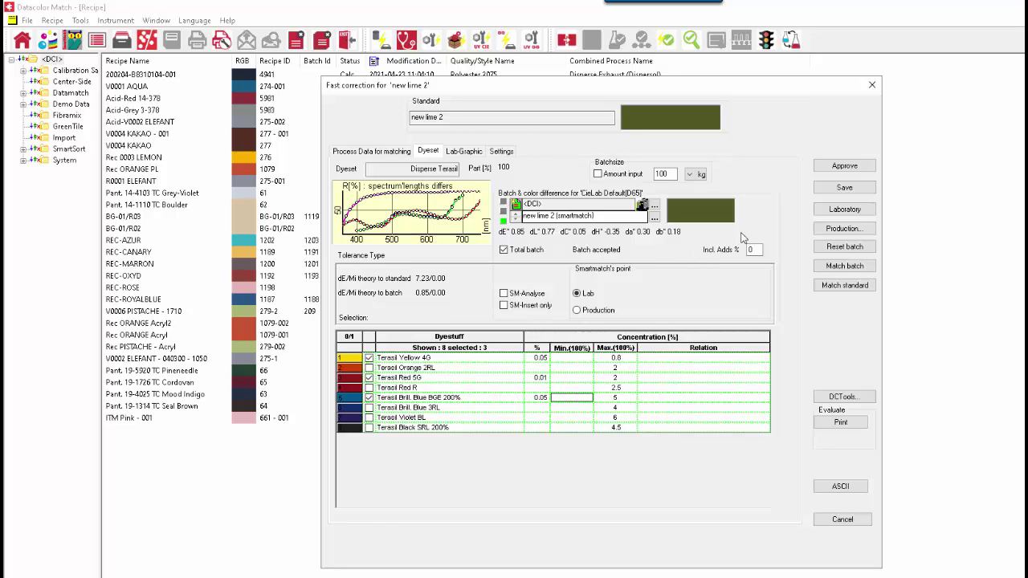
# Step: Save the recipe as "new lime 2" in the Import folder and close the fast correction
pyautogui.click(851, 193)
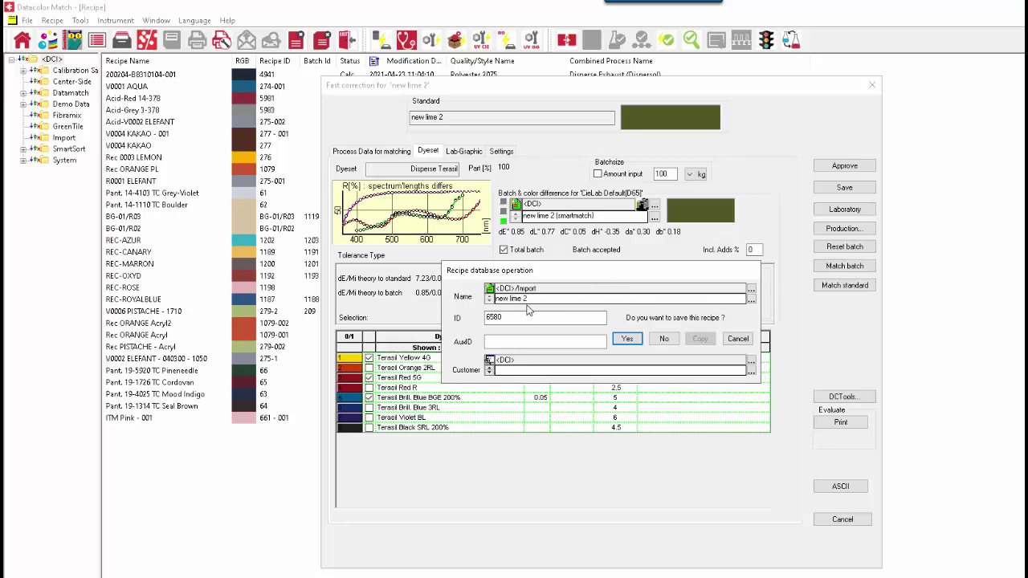
pyautogui.click(629, 339)
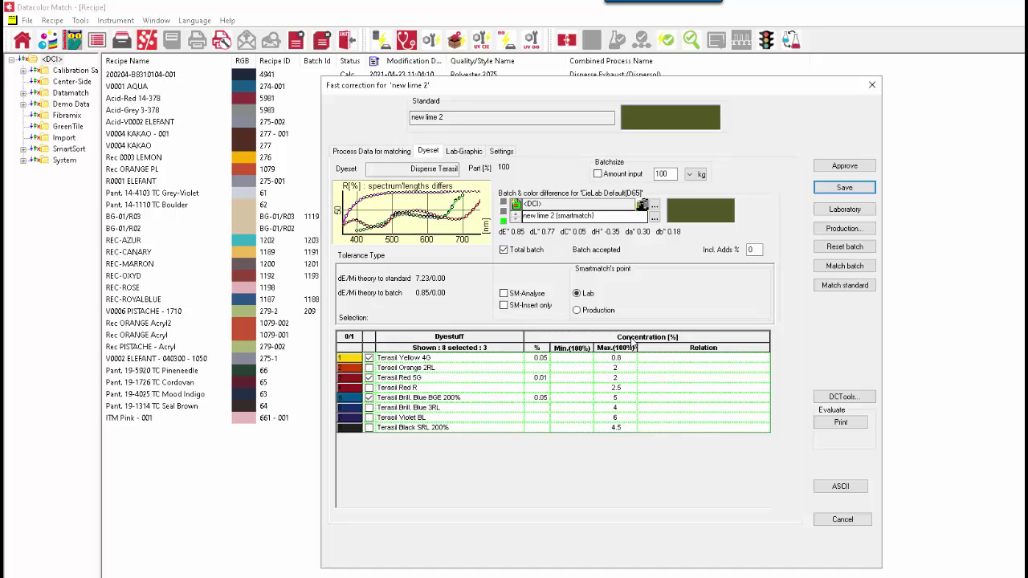
pyautogui.press('Escape')
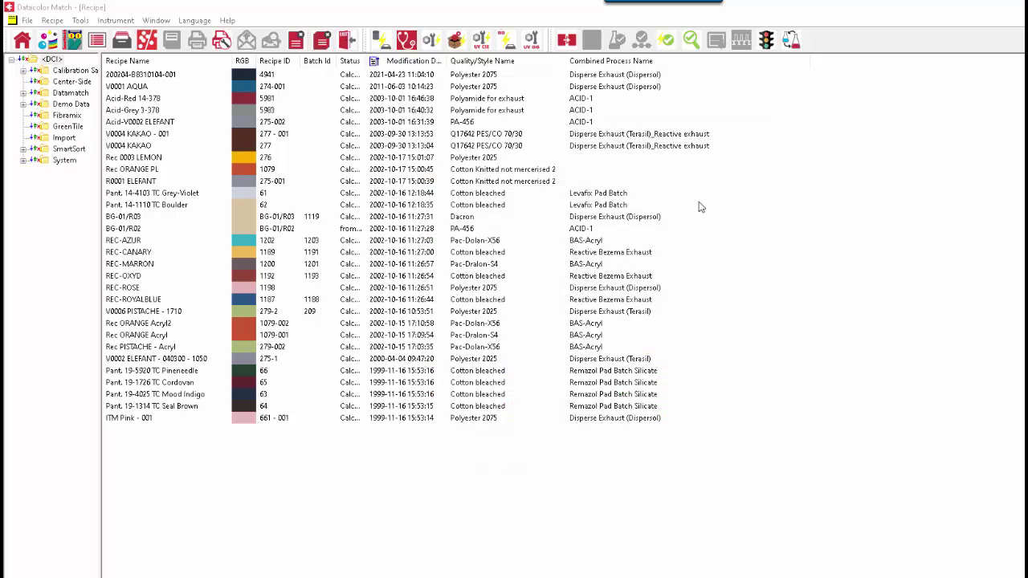
# Step: Open a fresh fast correction without a standard and choose the Polyester 2075 quality
pyautogui.click(667, 45)
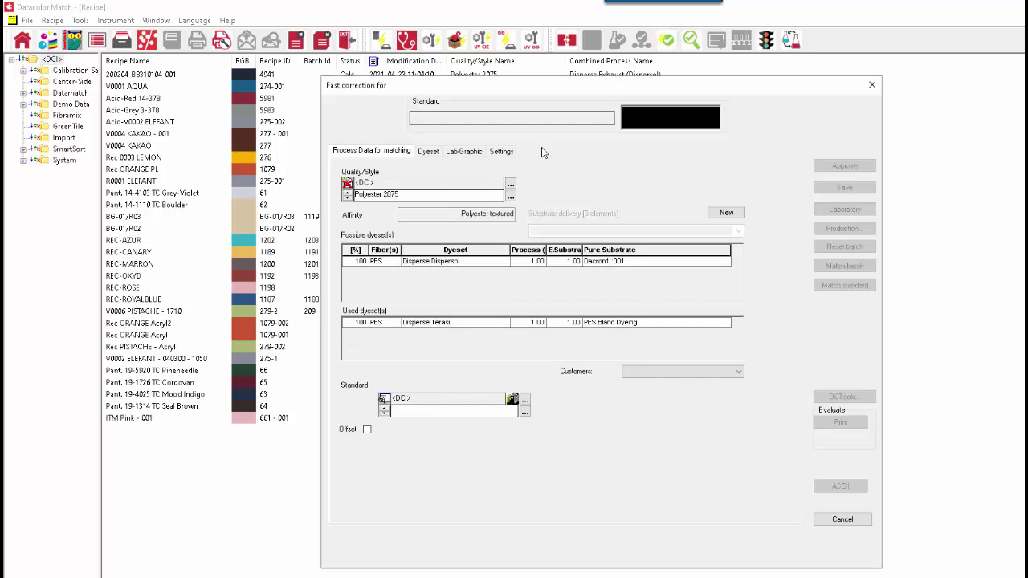
pyautogui.click(509, 197)
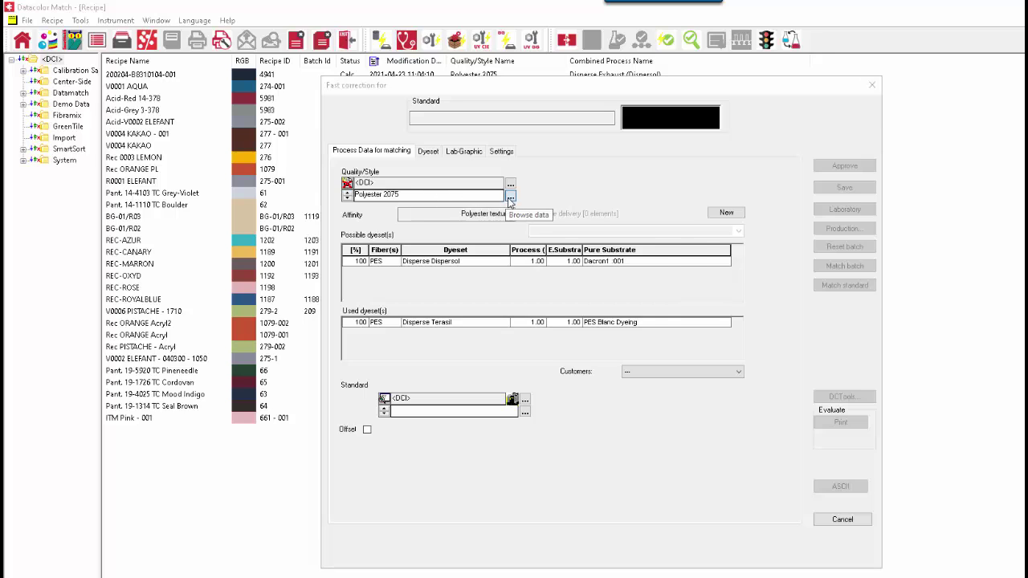
pyautogui.click(540, 363)
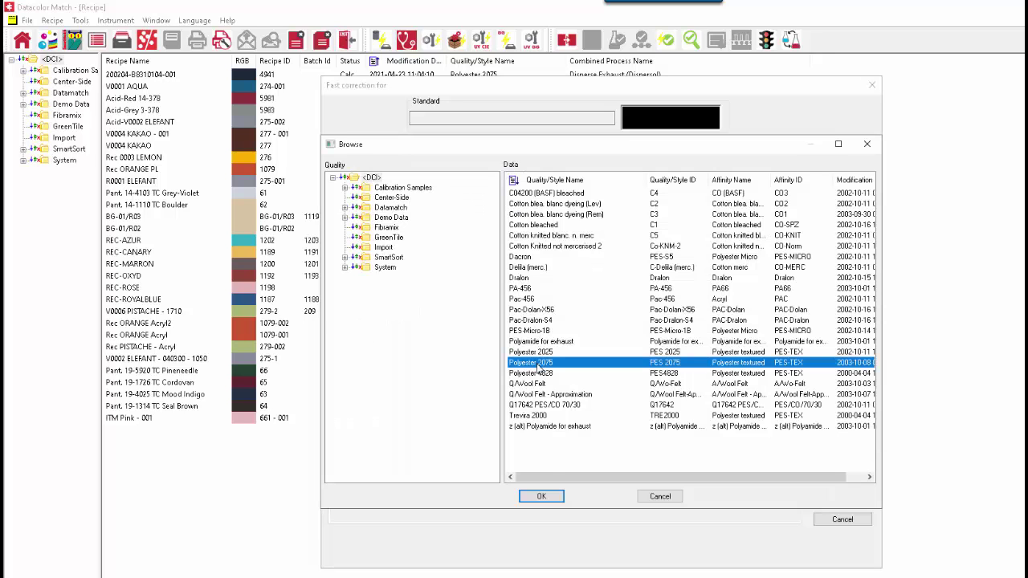
pyautogui.click(542, 497)
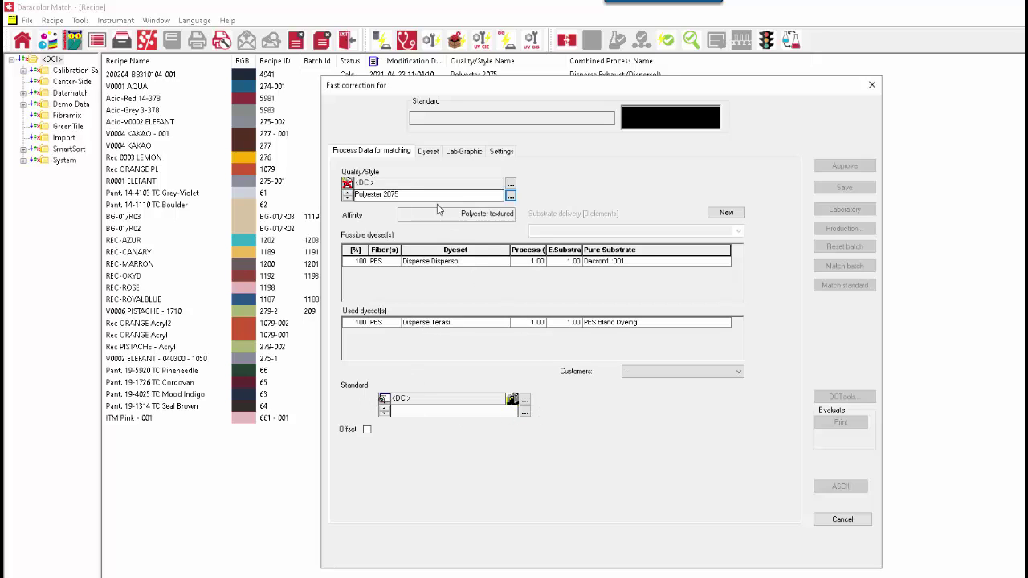
# Step: Select Terasil Yellow 4G, Terasil Red R and Terasil Brill. Blue BGE 200% for the theoretical reflectance synthesis
pyautogui.click(429, 152)
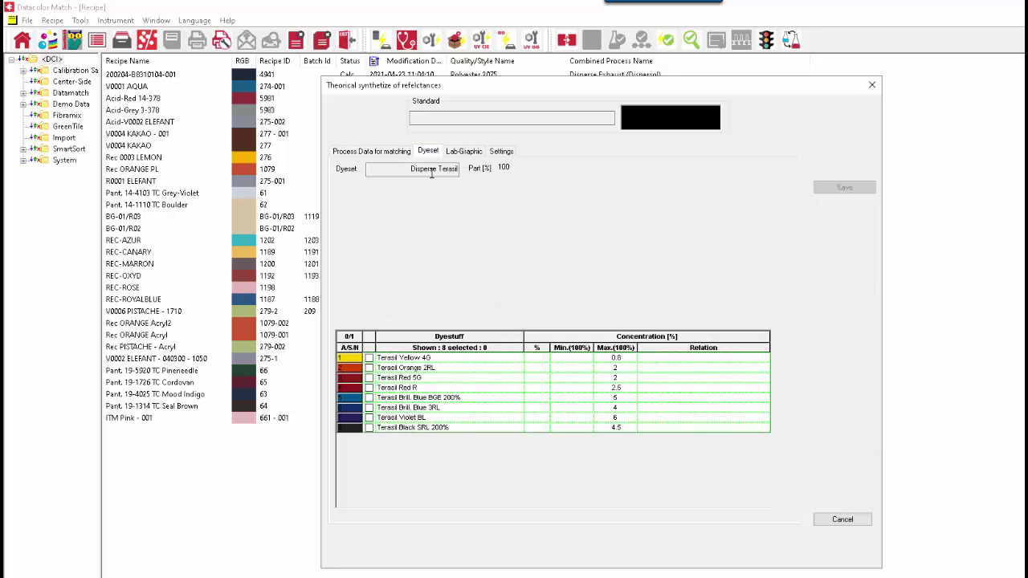
pyautogui.click(370, 359)
pyautogui.click(369, 389)
pyautogui.click(370, 398)
# Step: Set the synthesis concentrations to 0.5% Yellow 4G, 0.1% Red R and 0.5% Brill. Blue BGE 200%
pyautogui.click(544, 361)
pyautogui.write('5')
pyautogui.click(538, 389)
pyautogui.write('1')
pyautogui.click(539, 399)
pyautogui.write('.5')
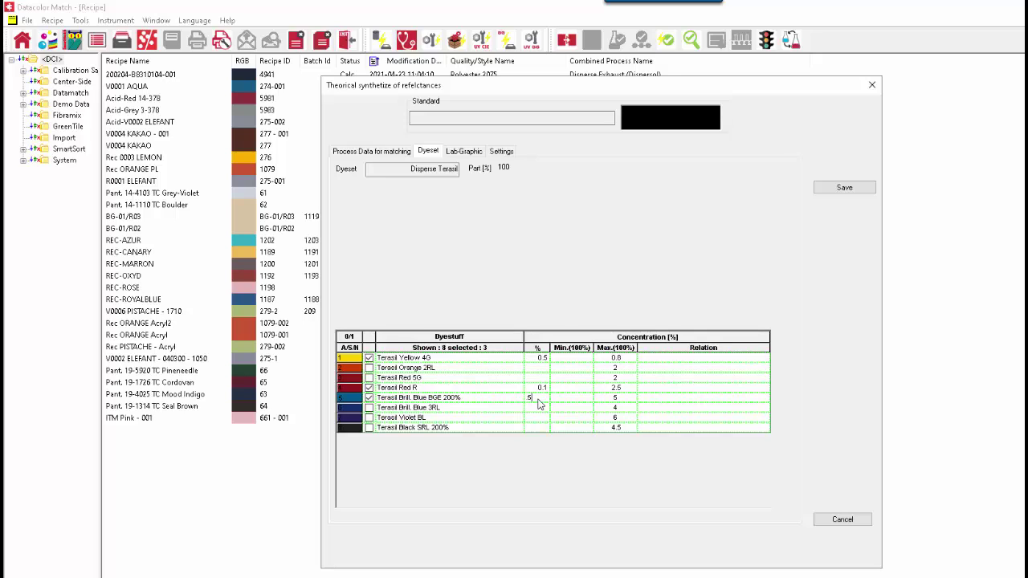
pyautogui.press('Tab')
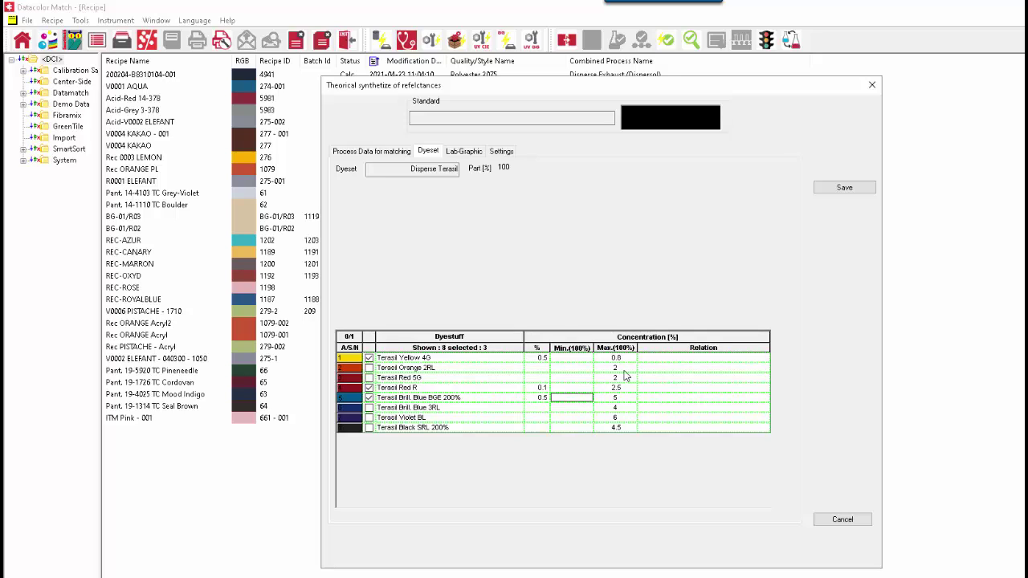
# Step: Save the synthesized reflectance as a theoretical sample and select its placeholder name for replacement
pyautogui.click(824, 188)
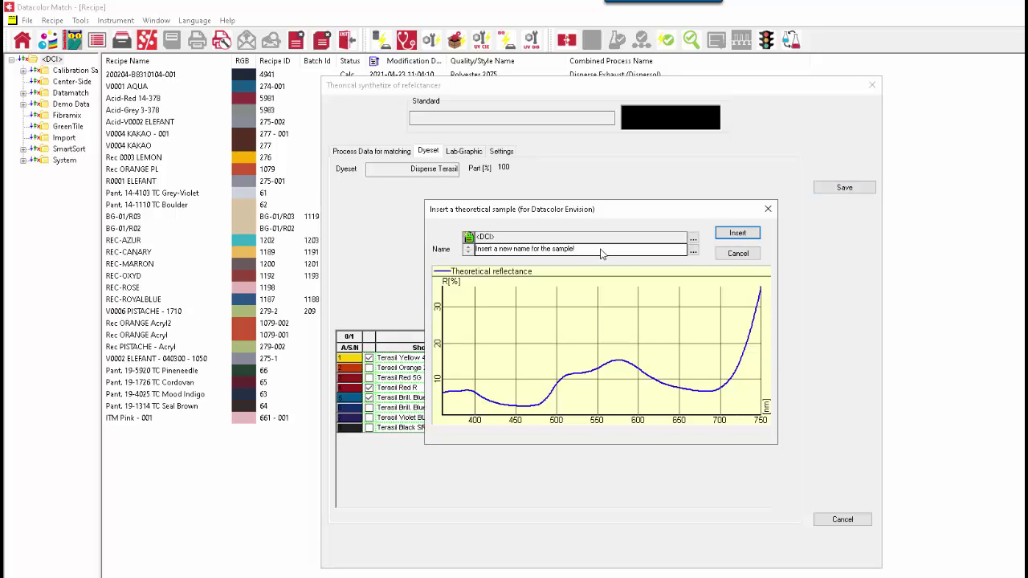
pyautogui.moveTo(599, 254); pyautogui.dragTo(477, 254)
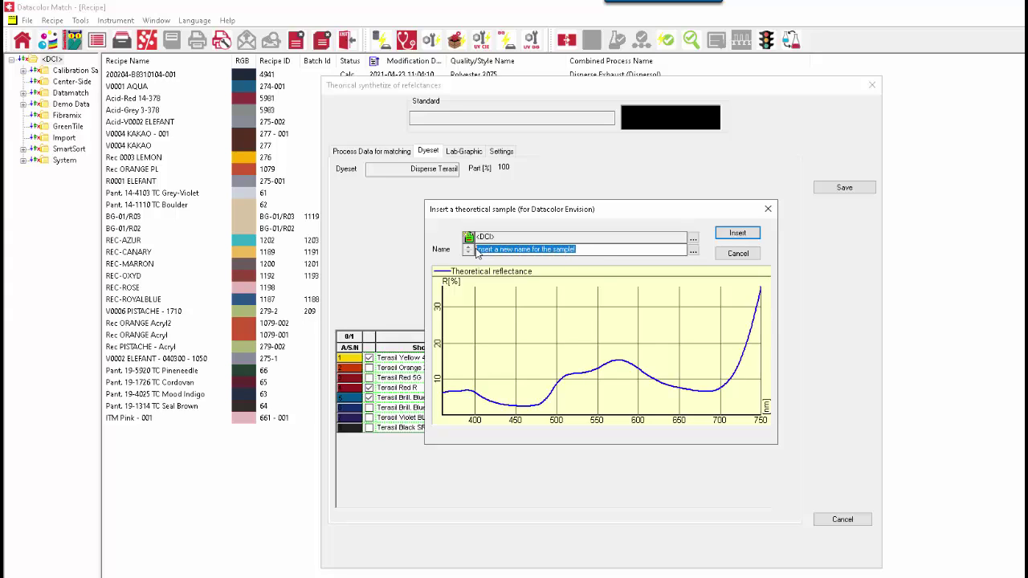